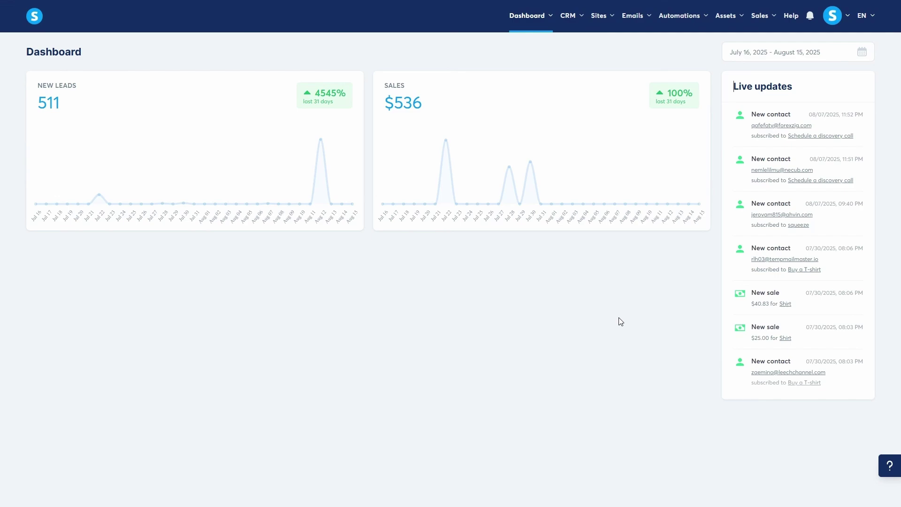
# - From Assets > Communities, create and save 'My community' at path my-community with automatic post approval disabled
pyautogui.moveTo(741, 23)
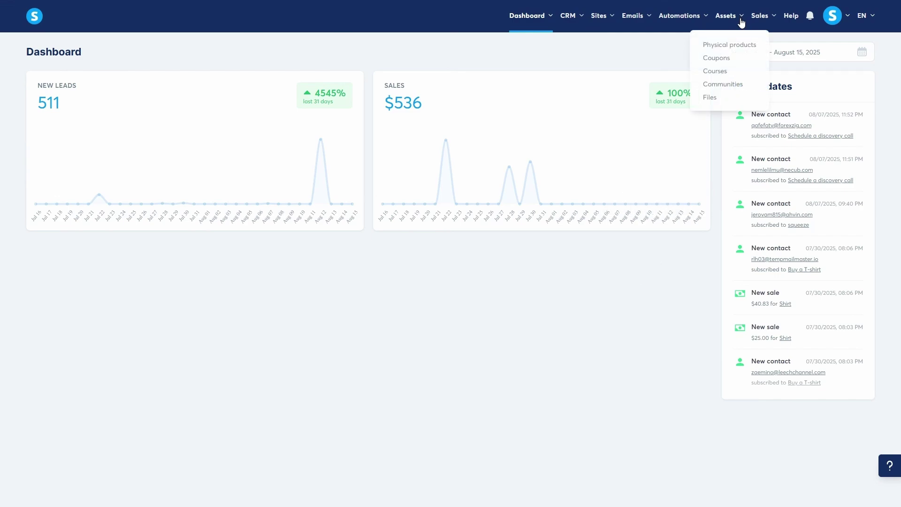
pyautogui.click(736, 85)
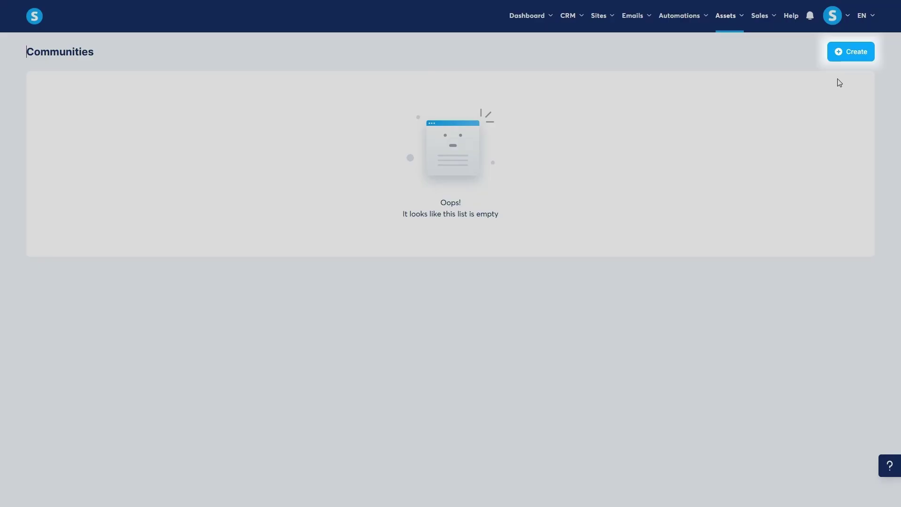
pyautogui.click(851, 51)
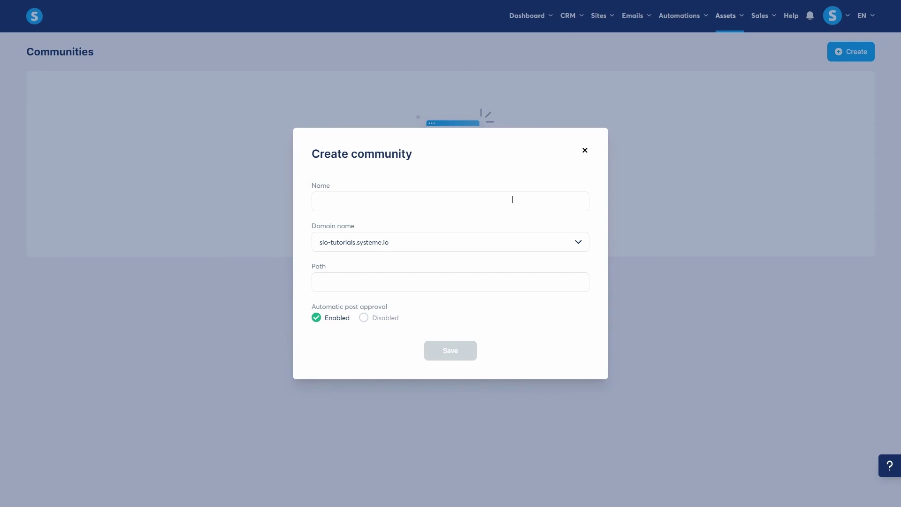
pyautogui.click(509, 201)
pyautogui.write('My community')
pyautogui.click(534, 182)
pyautogui.click(519, 281)
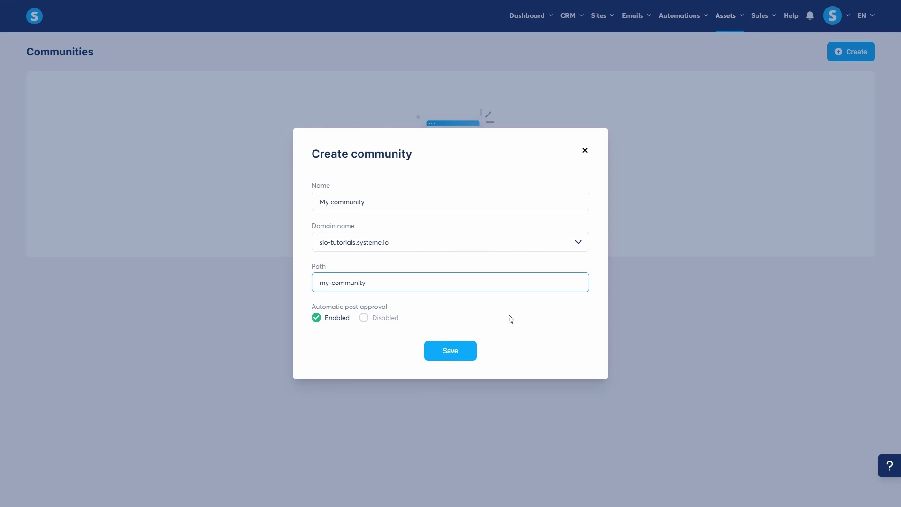
pyautogui.click(374, 324)
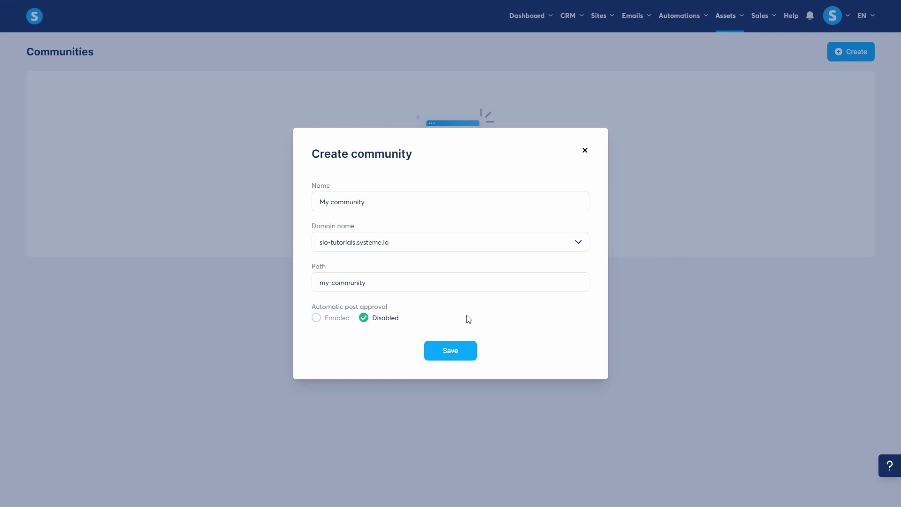
pyautogui.click(464, 348)
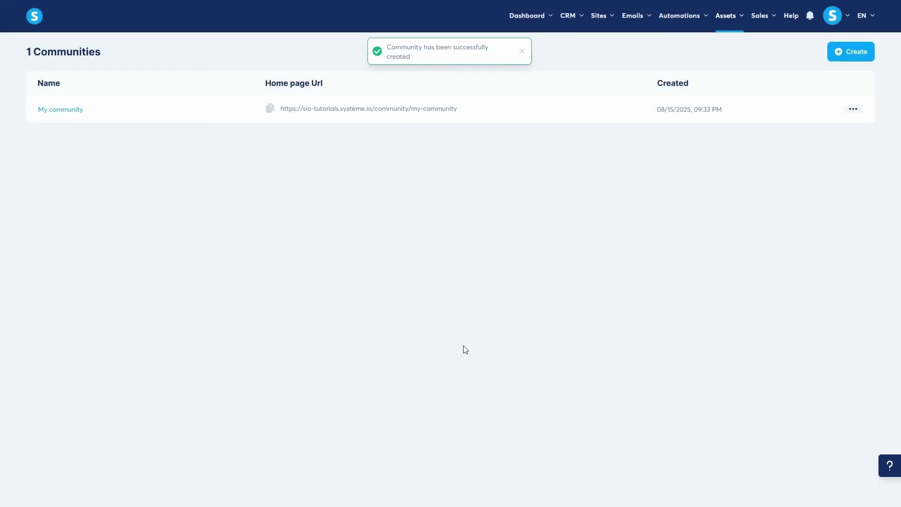
# - Open the My community home page and click through the Search box tour to dismiss it
pyautogui.click(52, 109)
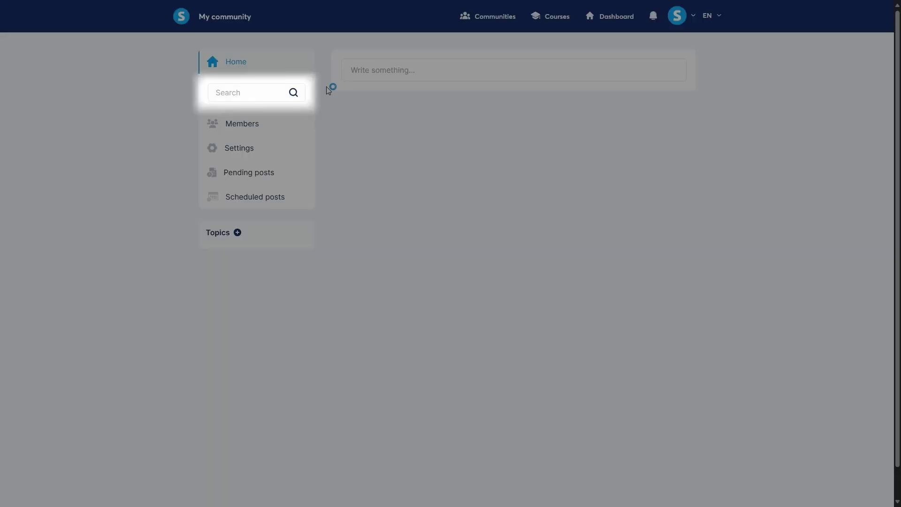
pyautogui.click(272, 88)
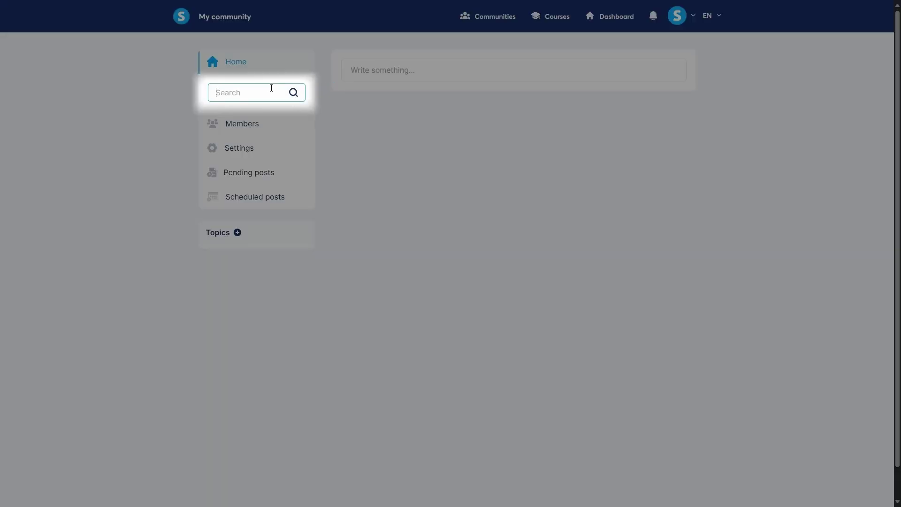
pyautogui.click(320, 92)
pyautogui.click(219, 93)
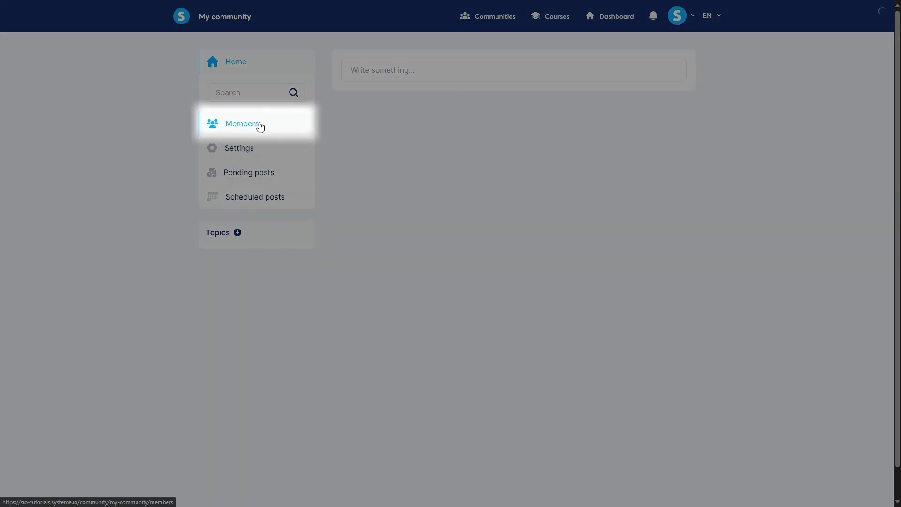
# - View the Members list showing only the owner, closing the invite form without inviting anyone
pyautogui.click(260, 126)
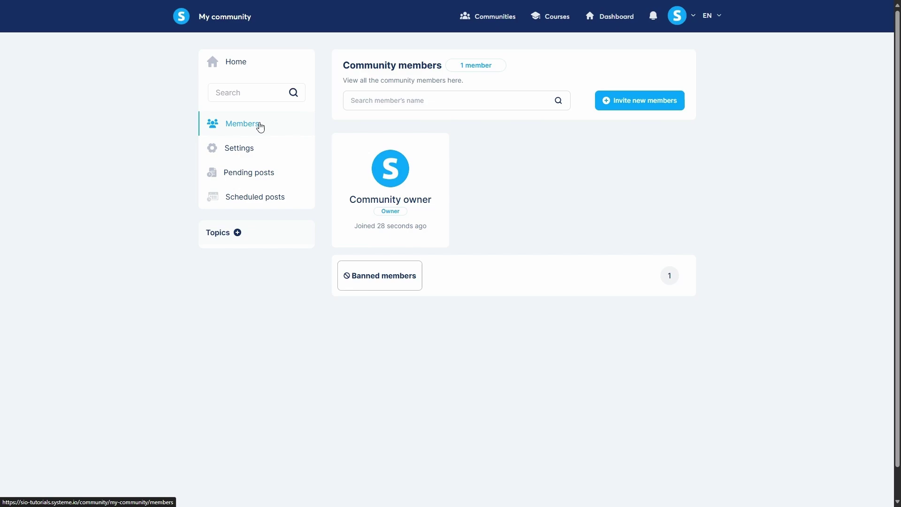
pyautogui.click(638, 99)
pyautogui.click(582, 258)
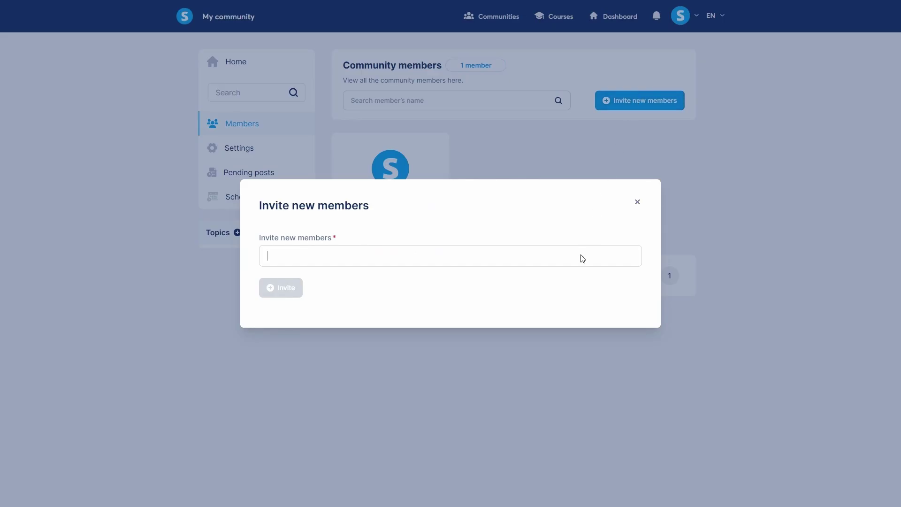
pyautogui.click(690, 222)
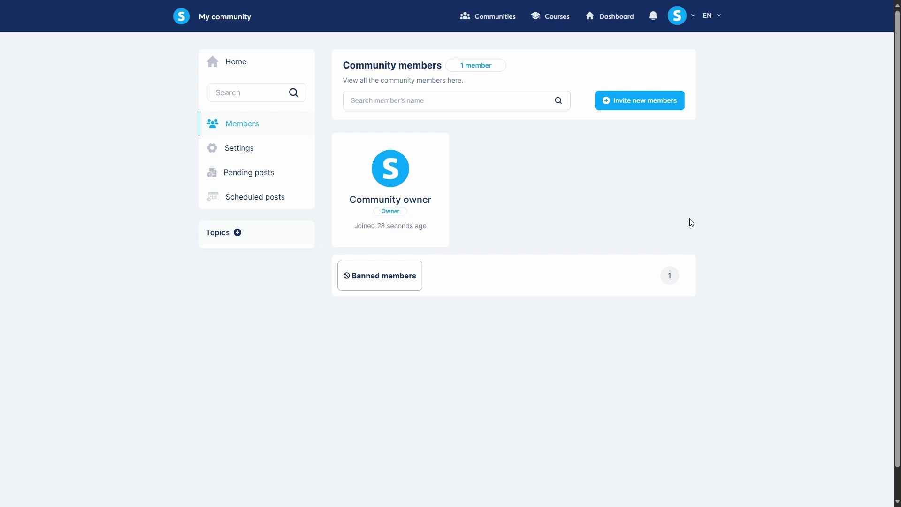
# - Open the community Settings page to see it marked private with post approval disabled
pyautogui.click(259, 147)
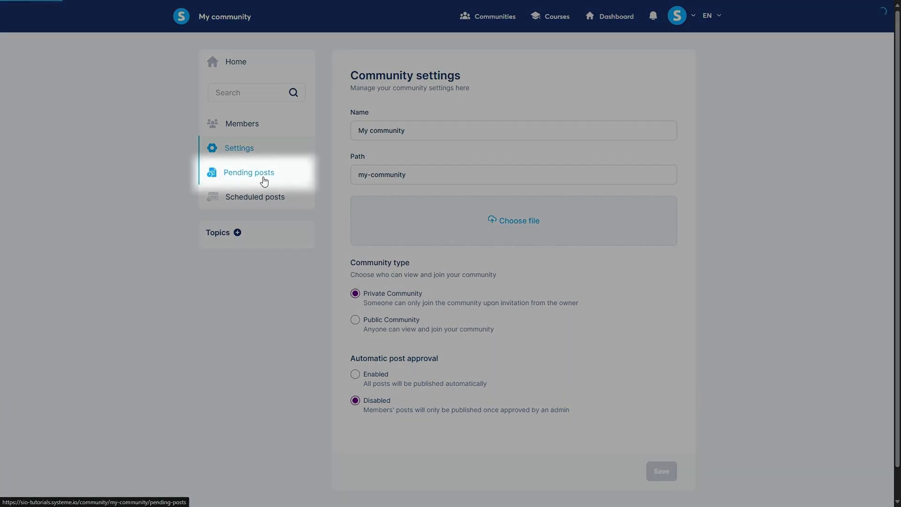
# - Look at the empty Pending posts list, then switch to Scheduled posts
pyautogui.click(265, 180)
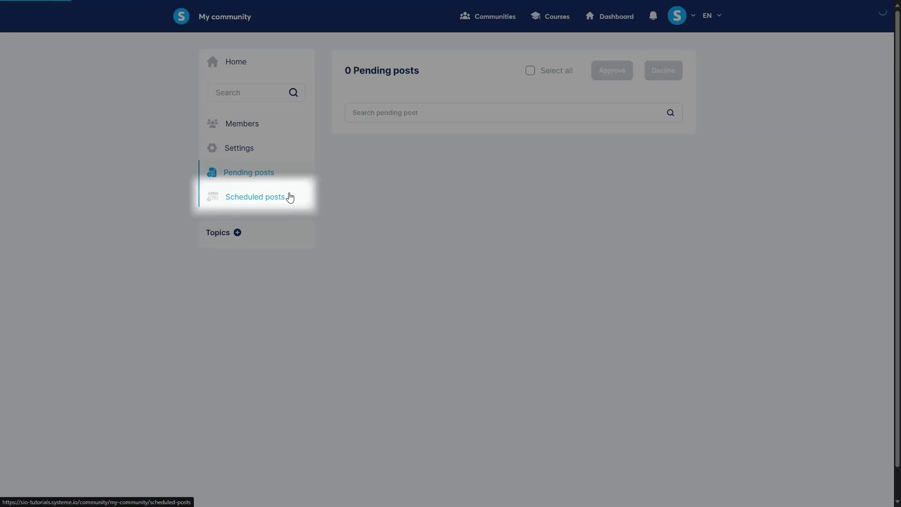
pyautogui.click(290, 196)
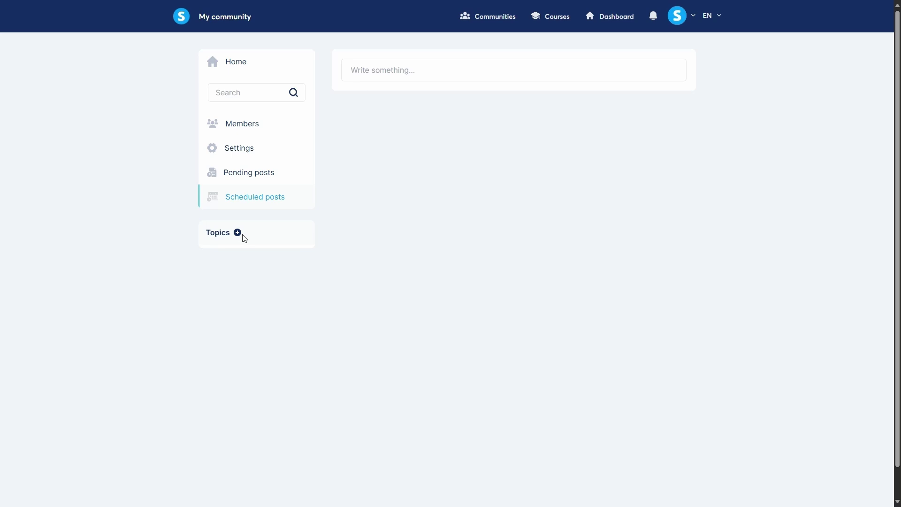
# - Add a community topic named General
pyautogui.click(238, 233)
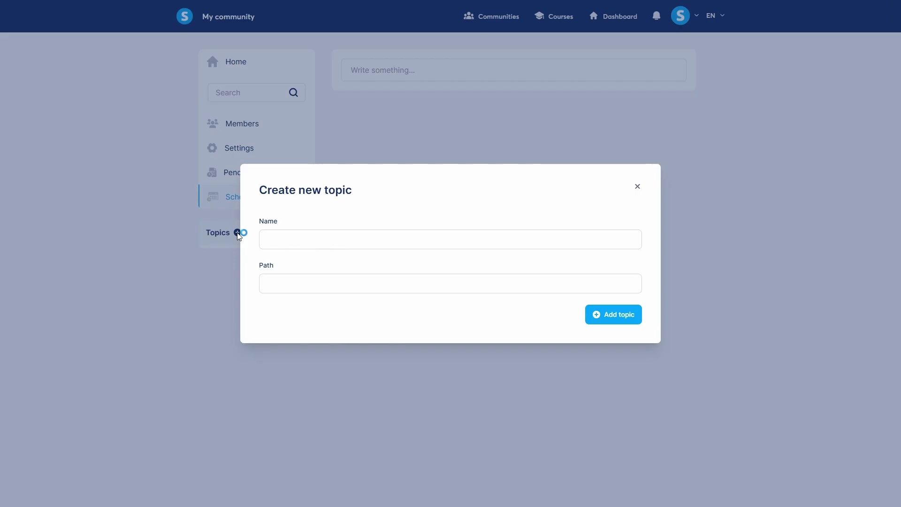
pyautogui.write('General')
pyautogui.click(614, 315)
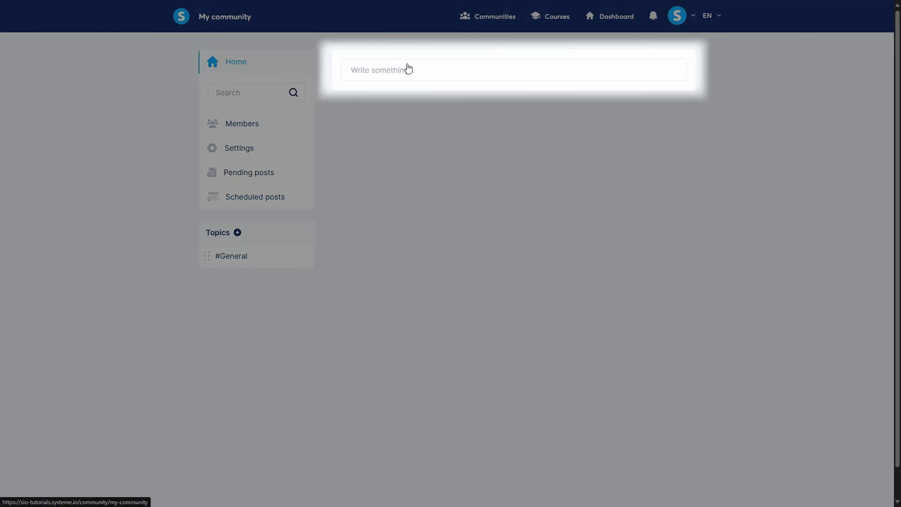
# - Publish a post titled 'Welcome' under the General topic, with scheduling left off
pyautogui.click(406, 70)
pyautogui.click(379, 124)
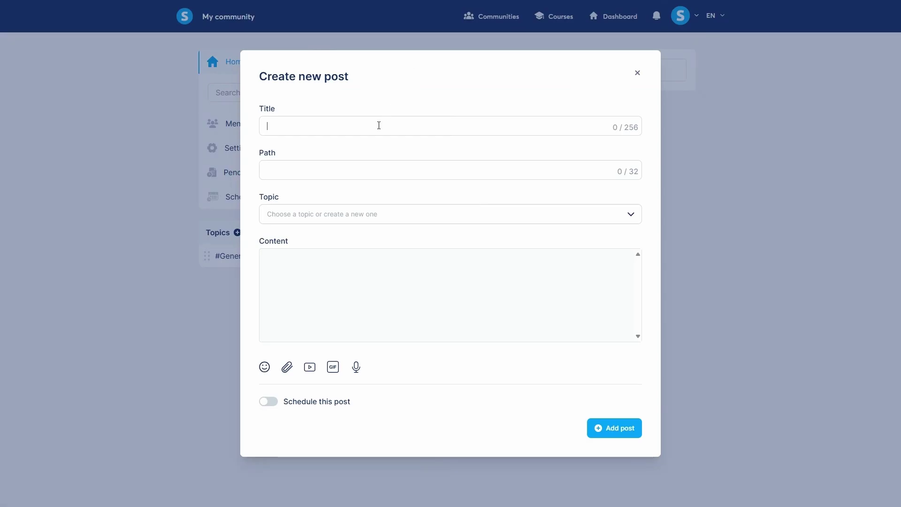
pyautogui.write('Welcome')
pyautogui.click(394, 168)
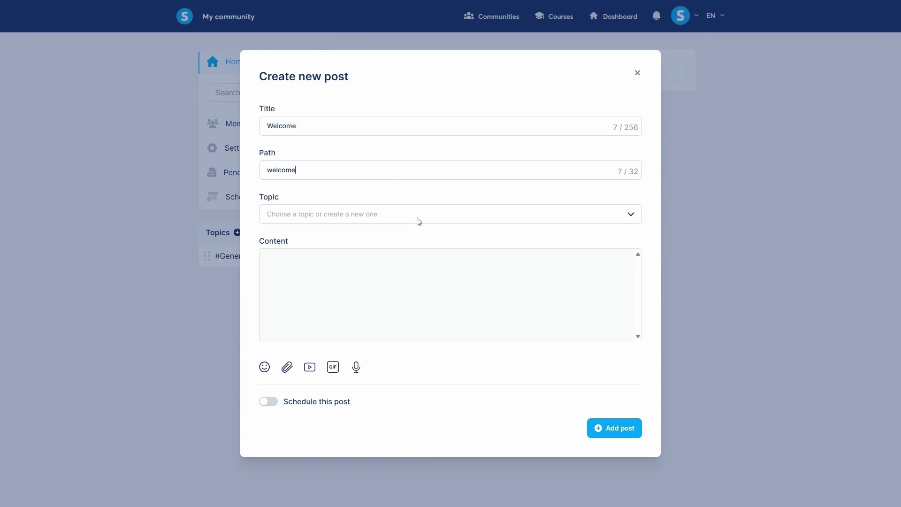
pyautogui.click(420, 221)
pyautogui.click(413, 230)
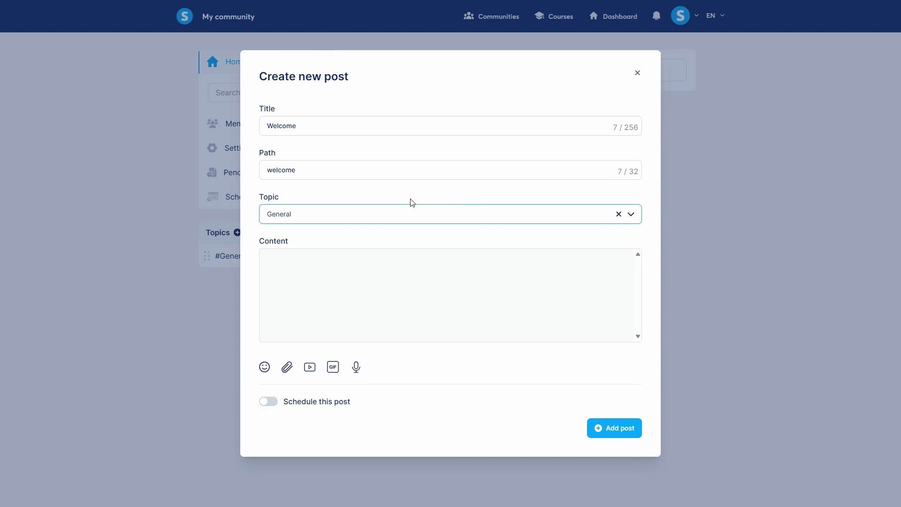
pyautogui.click(271, 404)
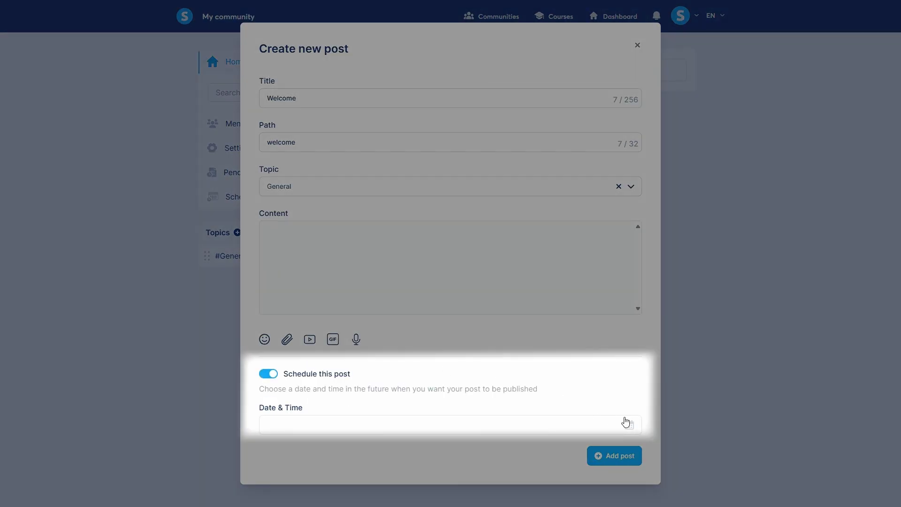
pyautogui.click(630, 425)
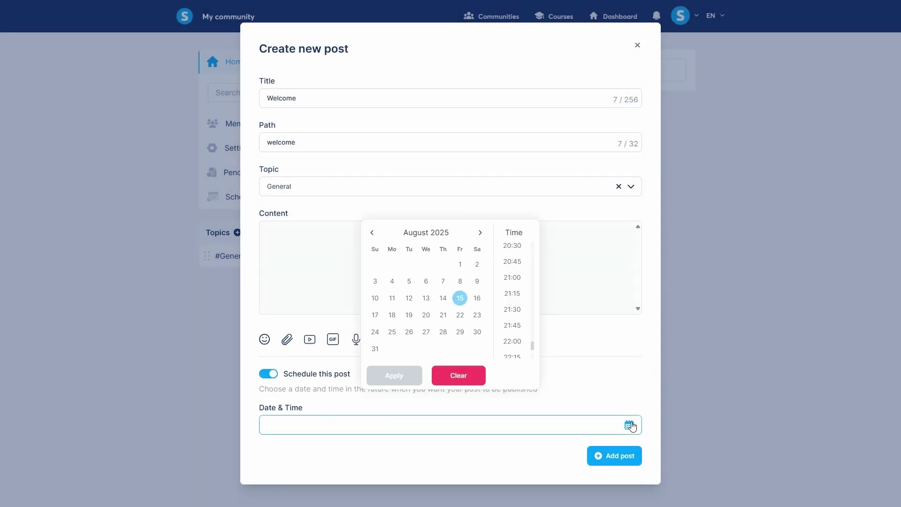
pyautogui.click(591, 389)
pyautogui.click(272, 375)
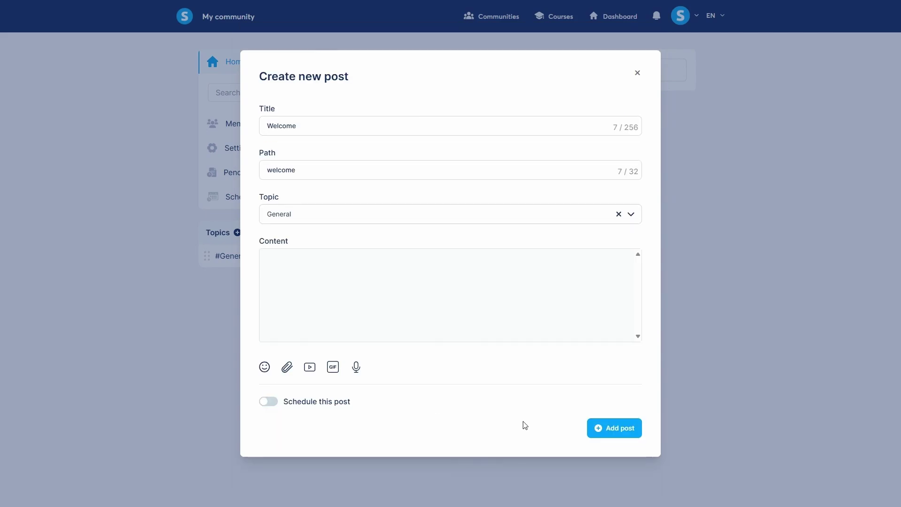
pyautogui.click(603, 428)
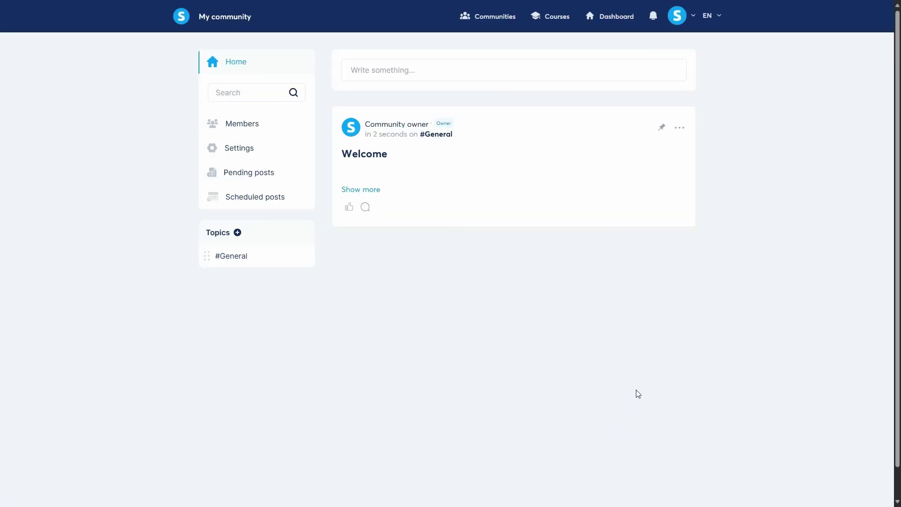
# - Pin the Welcome post to the community home
pyautogui.click(661, 130)
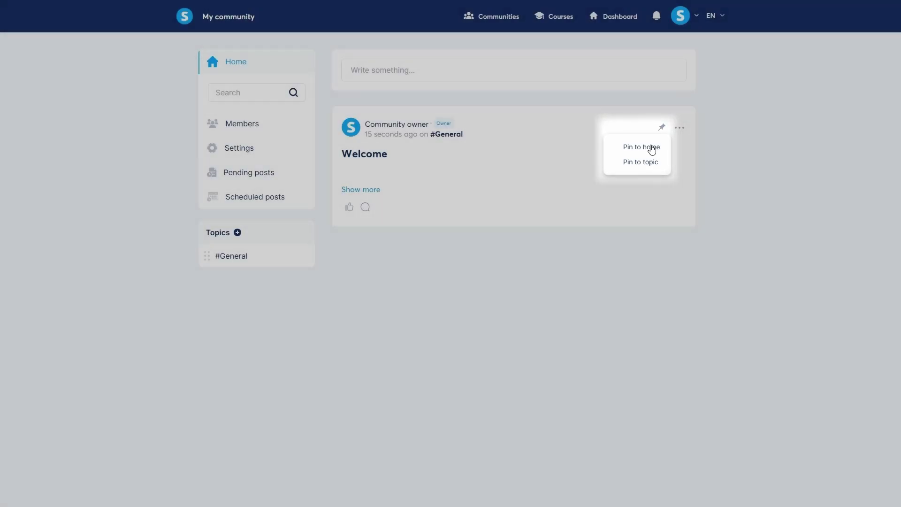
pyautogui.click(652, 148)
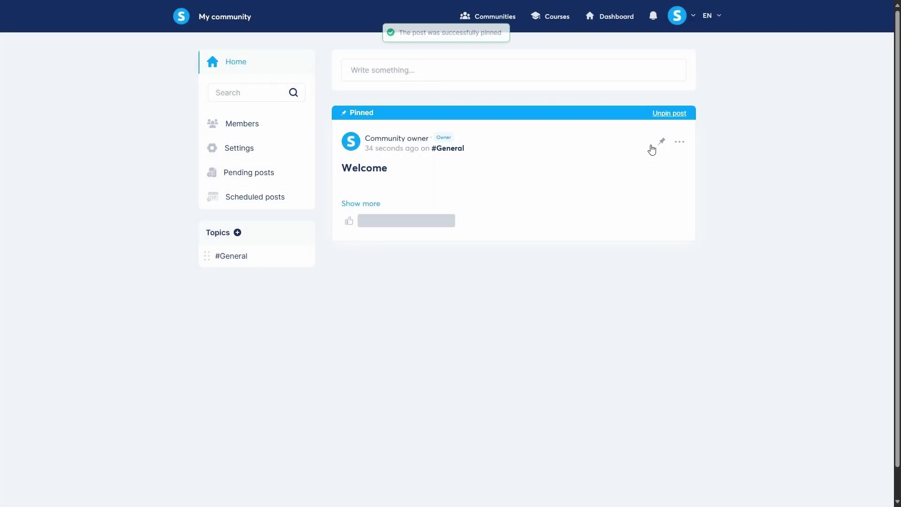
pyautogui.click(545, 169)
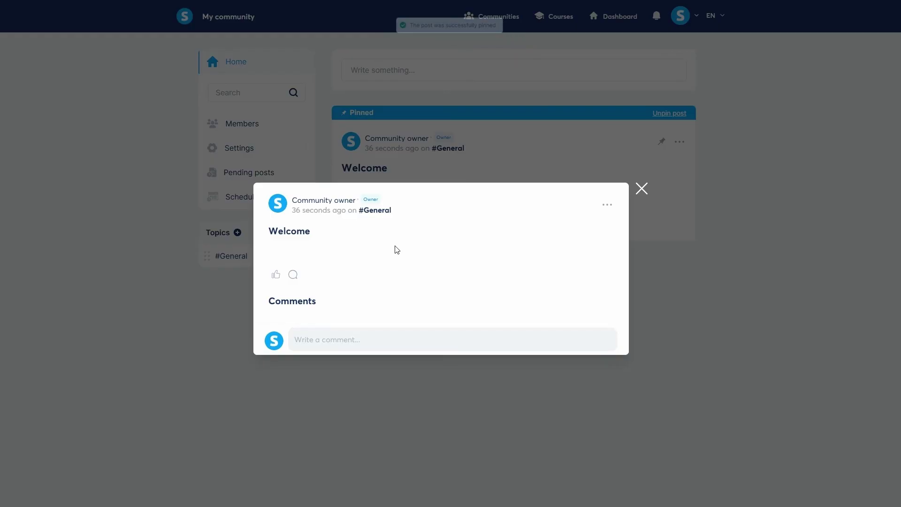
# - Comment 'Hello' on the Welcome post and pin that comment
pyautogui.click(367, 342)
pyautogui.write('Hello')
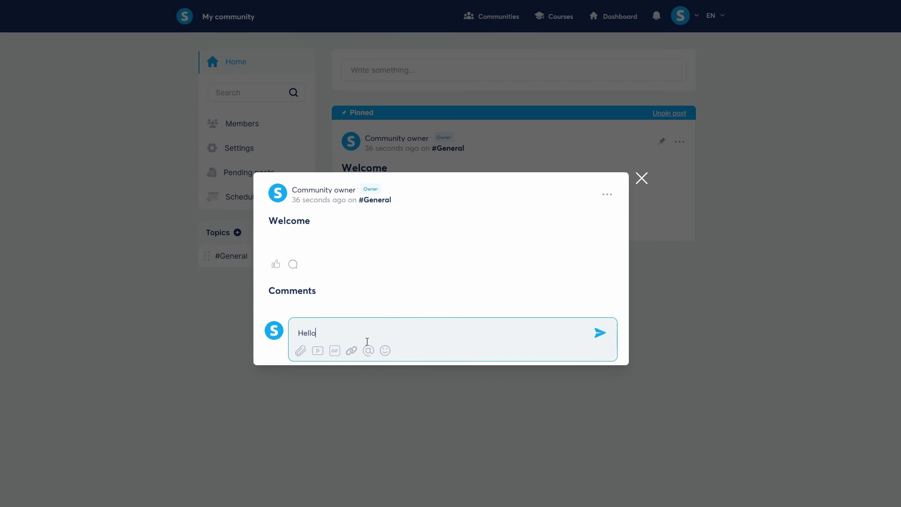
pyautogui.click(599, 333)
pyautogui.click(600, 297)
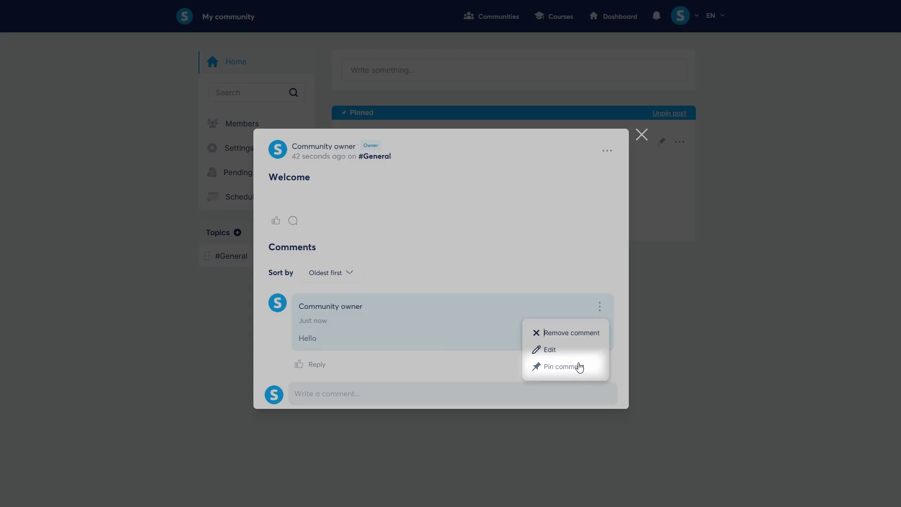
pyautogui.click(580, 367)
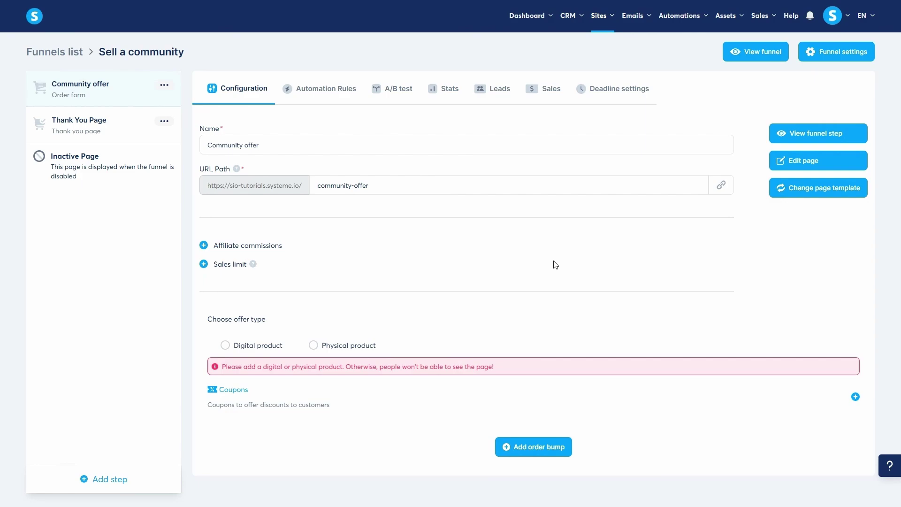
# - Set the offer type to Digital product and add My community as its Communities resource
pyautogui.click(258, 346)
pyautogui.scroll(-1, 519, 360)
pyautogui.click(841, 336)
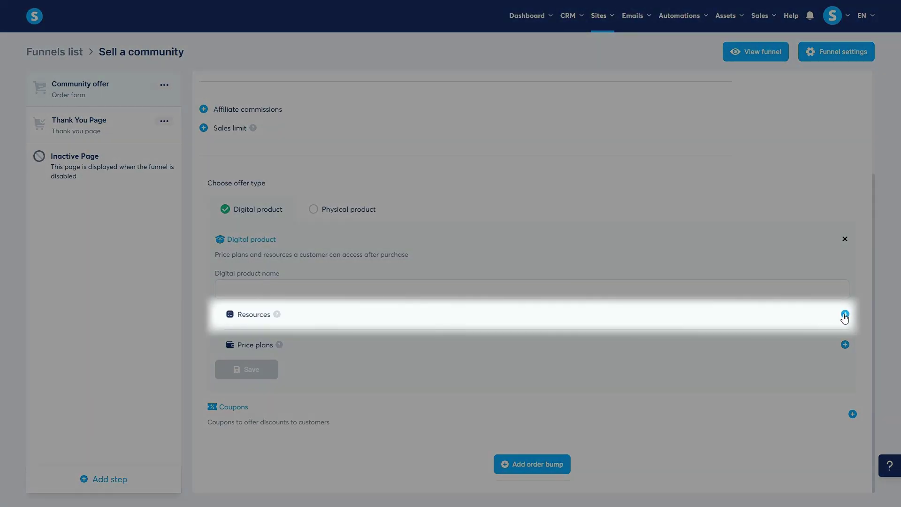
pyautogui.click(845, 315)
pyautogui.scroll(-1, 847, 318)
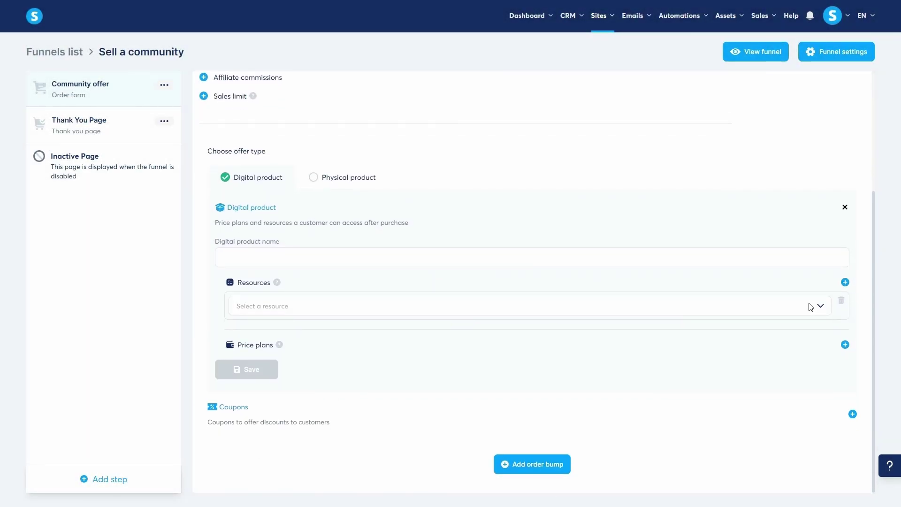
pyautogui.click(816, 306)
pyautogui.click(399, 385)
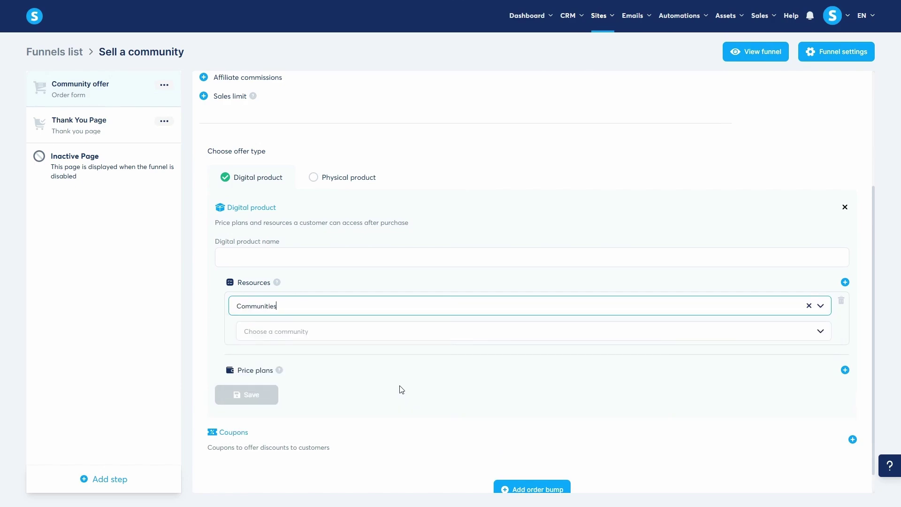
pyautogui.click(410, 331)
pyautogui.click(407, 353)
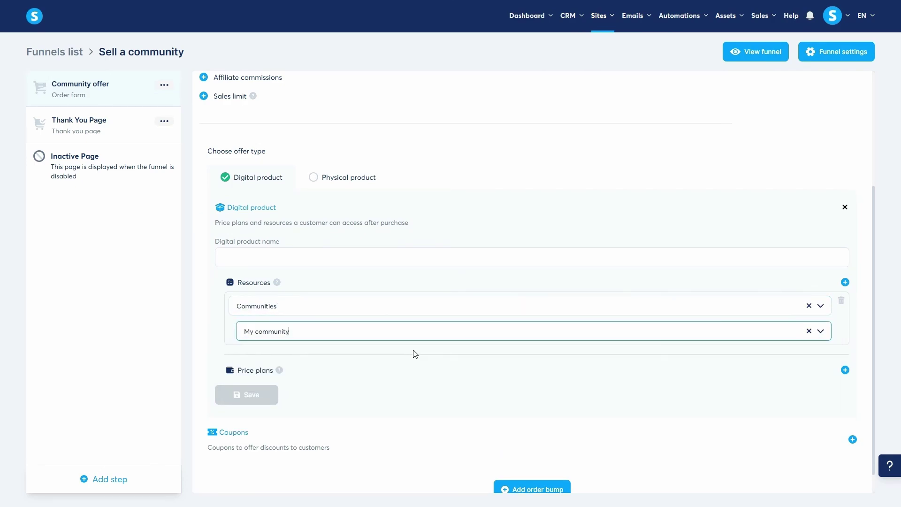
pyautogui.scroll(-1, 415, 347)
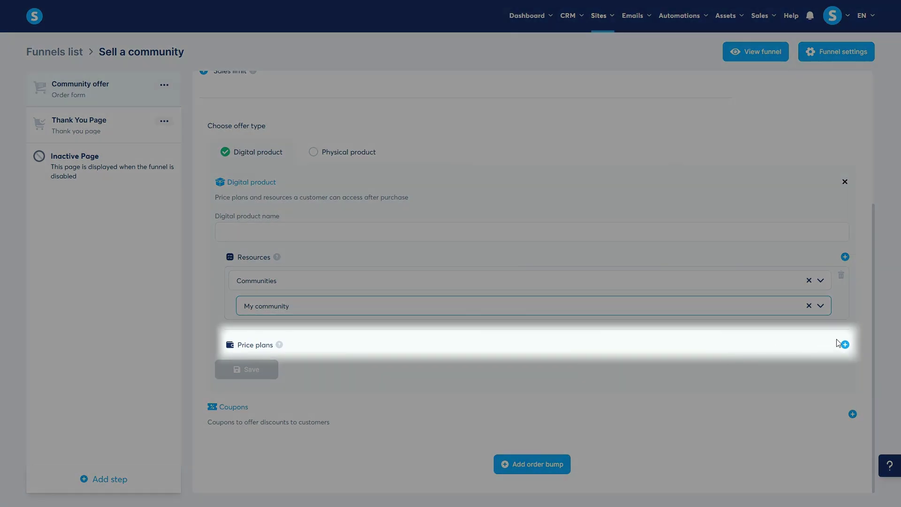
# - Create a new subscription price plan charging 20 USD every 1 month
pyautogui.click(844, 344)
pyautogui.scroll(-5, 406, 362)
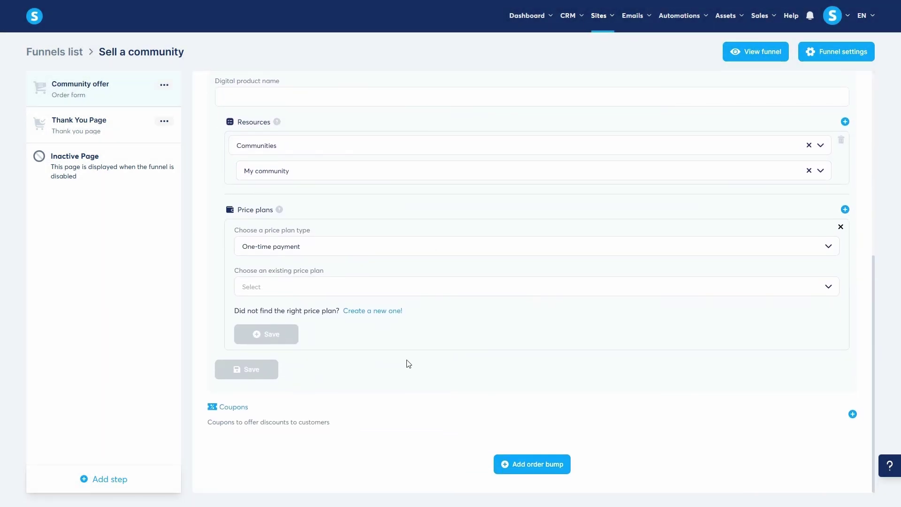
pyautogui.click(379, 311)
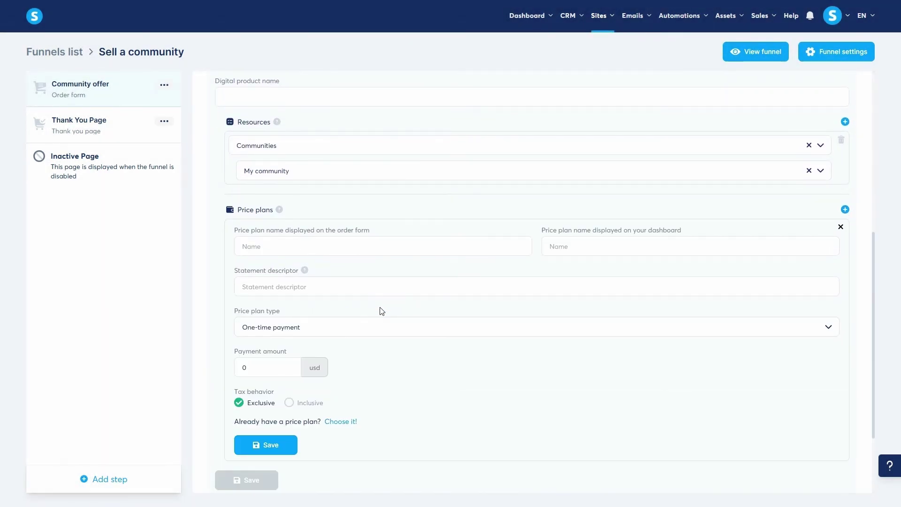
pyautogui.click(352, 327)
pyautogui.click(315, 368)
pyautogui.click(369, 407)
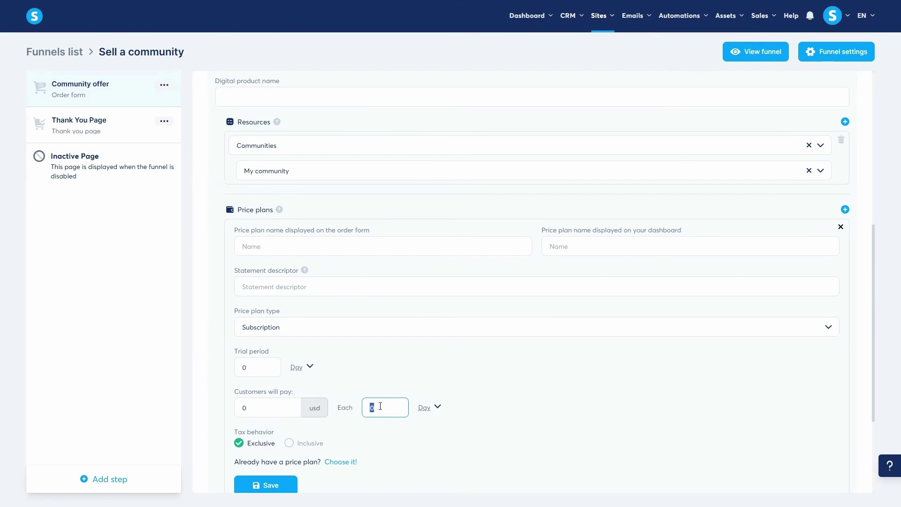
pyautogui.write('1')
pyautogui.click(439, 408)
pyautogui.click(401, 443)
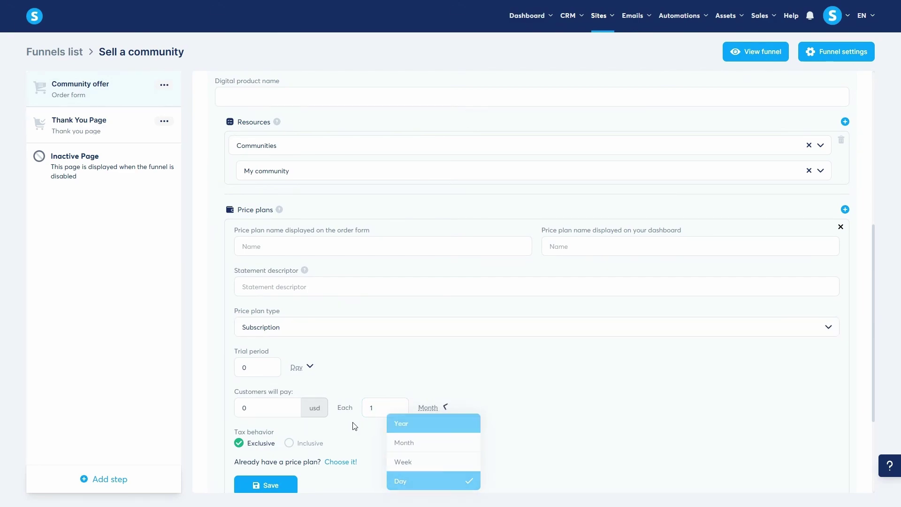
pyautogui.click(267, 405)
pyautogui.write('20')
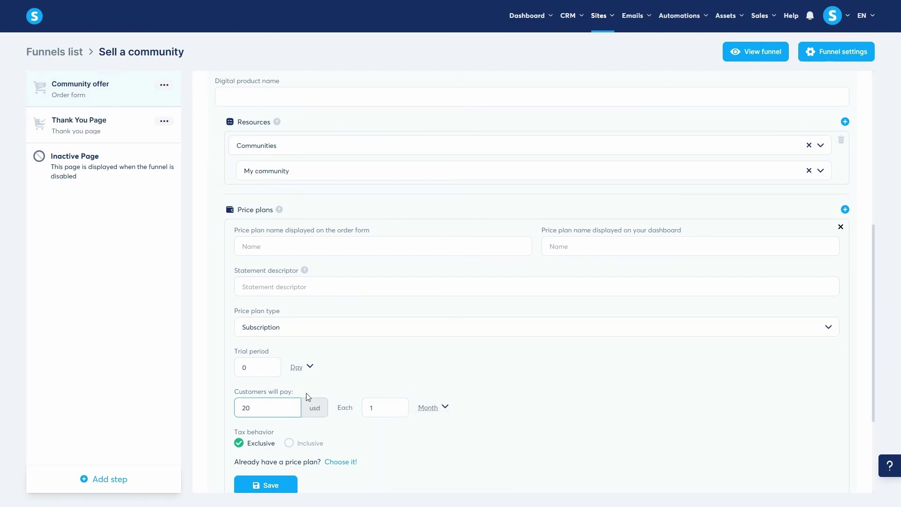
pyautogui.click(366, 367)
# - Use 'Community offer' for the order-form name, dashboard name and statement descriptor, then save the plan
pyautogui.click(302, 242)
pyautogui.write('Community offer')
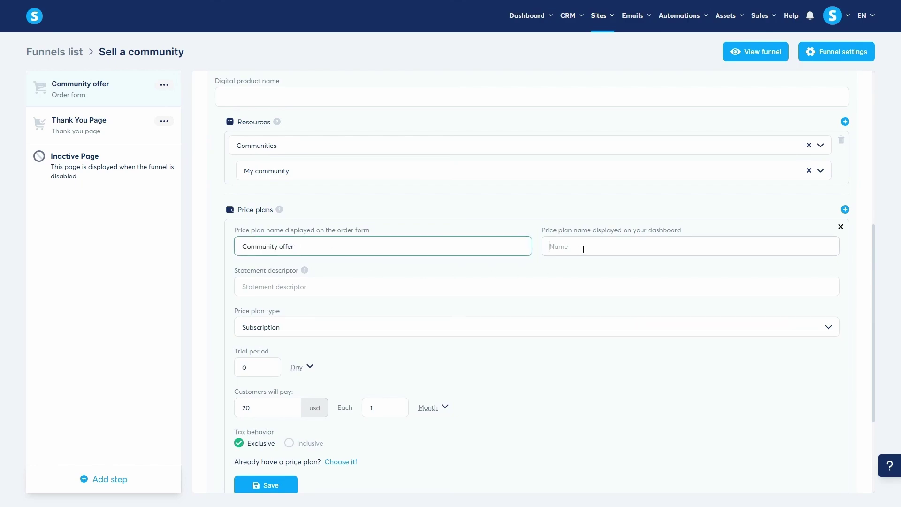
pyautogui.click(581, 247)
pyautogui.write('Community offer')
pyautogui.click(368, 286)
pyautogui.write('Community offer')
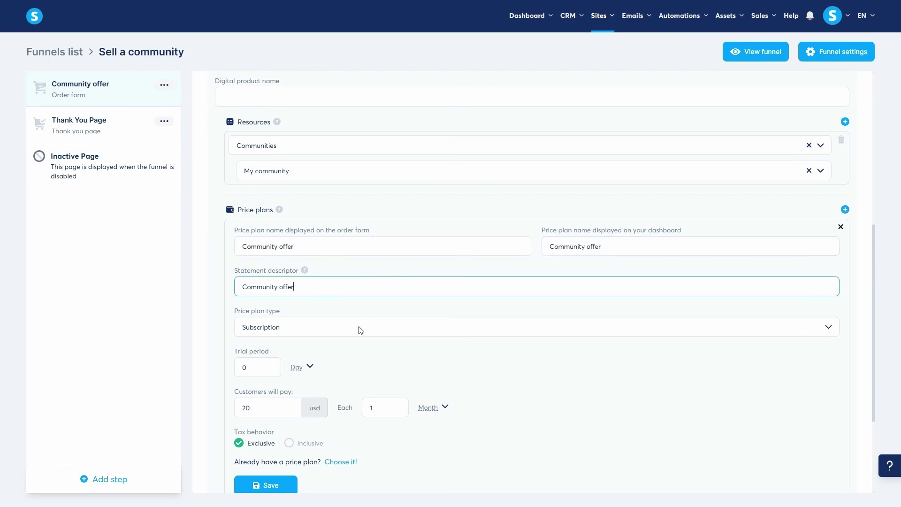
pyautogui.click(280, 484)
# - Name the digital product 'Community offer' and save the product settings
pyautogui.scroll(2, 322, 302)
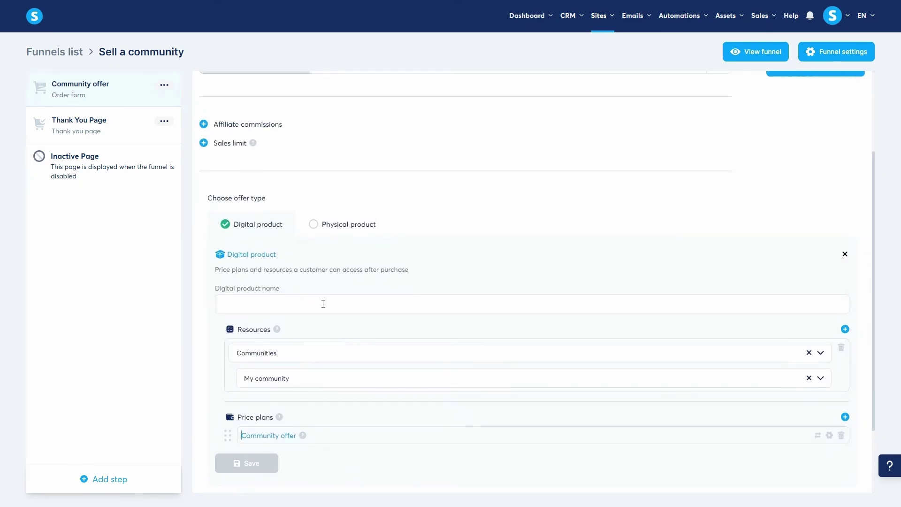
pyautogui.click(322, 302)
pyautogui.write('Community offer')
pyautogui.scroll(-2, 280, 359)
pyautogui.click(260, 376)
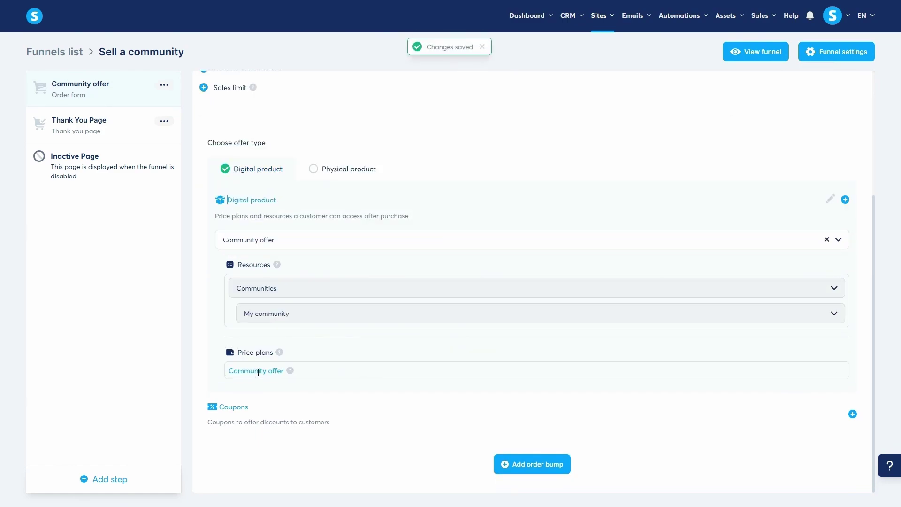
pyautogui.scroll(3, 404, 365)
pyautogui.scroll(1, 408, 364)
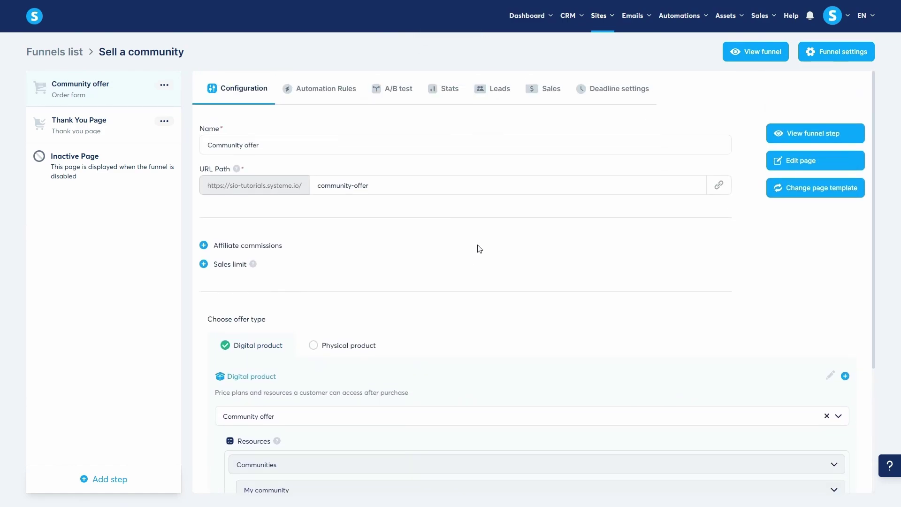